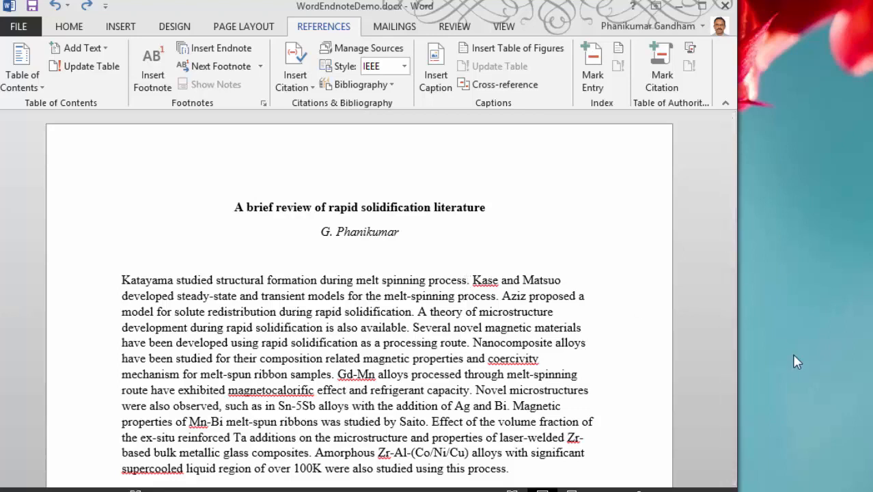
Add brackets after "melt spinning process", insert an endnote inside them, and enter the endnote text "First Reference."
type("[]")
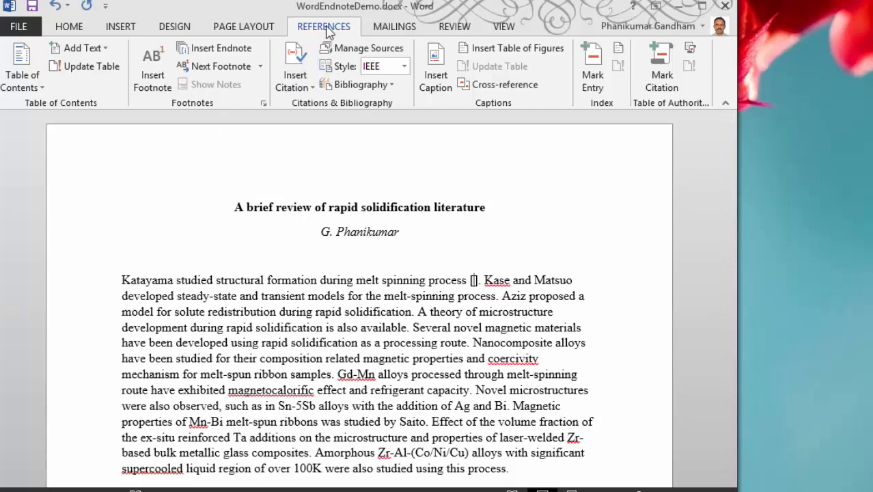
left_click(245, 52)
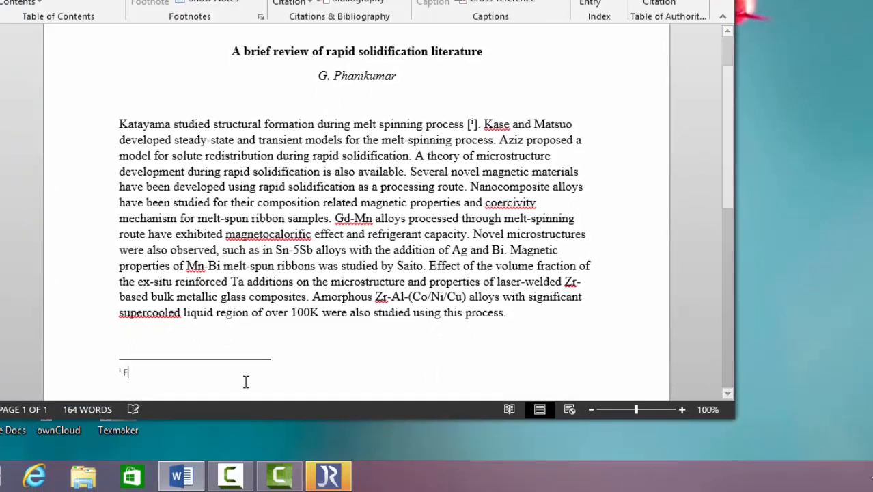
type("Fist")
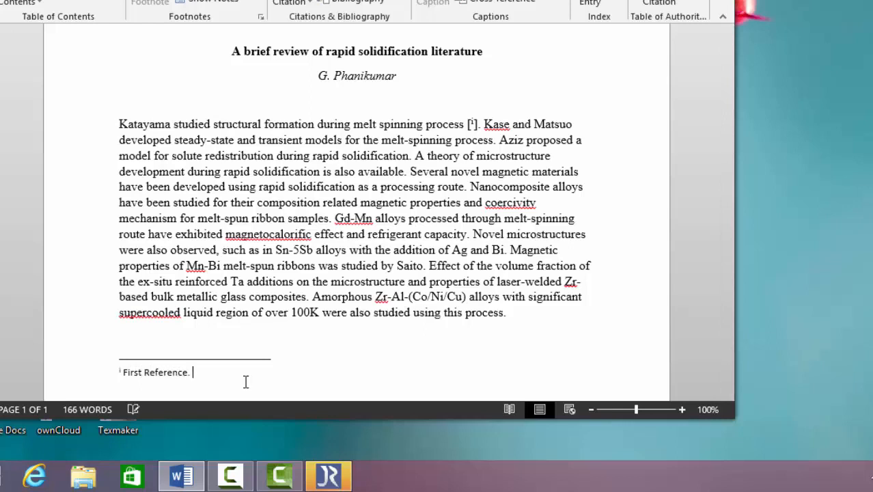
Switch to JabRef, copy the Katayama et al. 1968 reference preview, and paste it into the first endnote
mouse_move(345, 480)
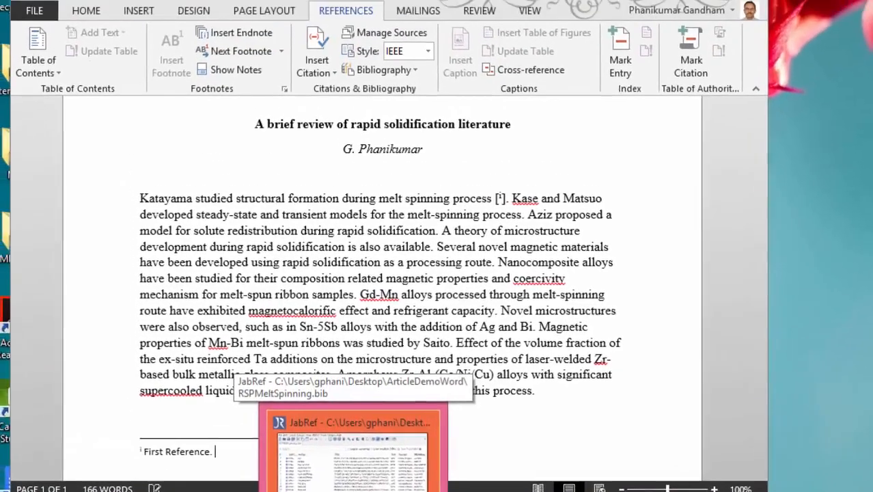
left_click(345, 480)
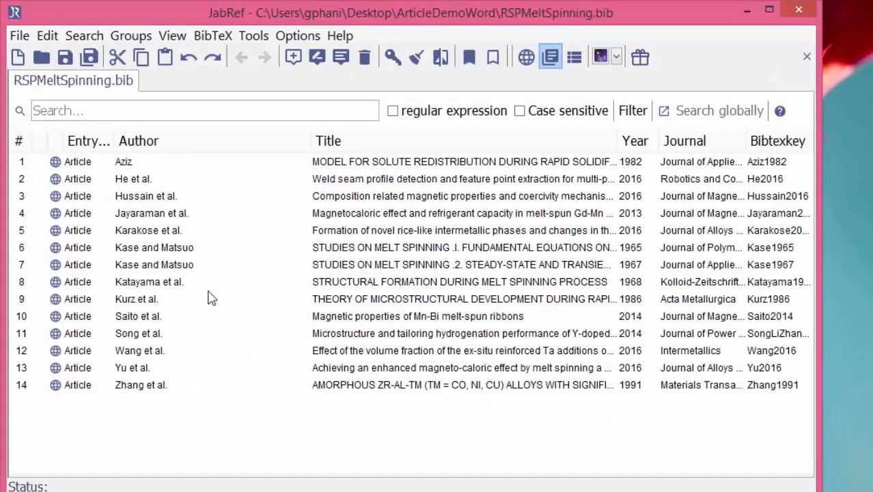
left_click(325, 282)
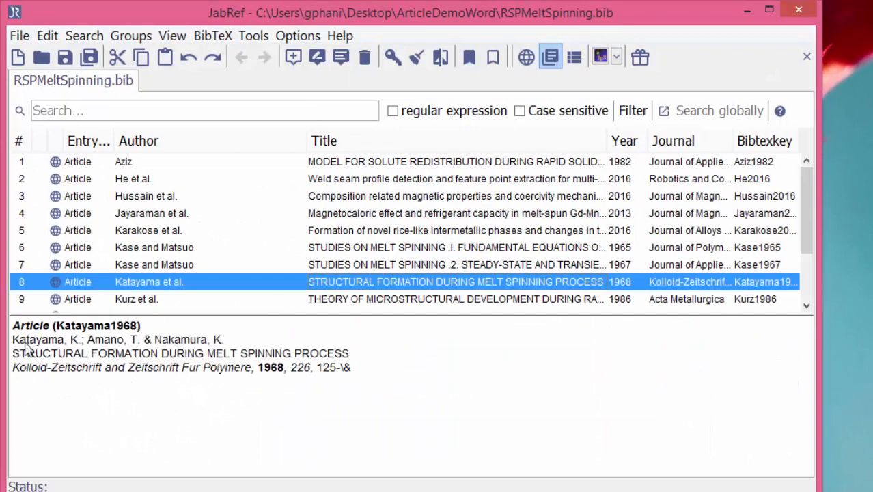
left_click_drag(14, 344, 347, 386)
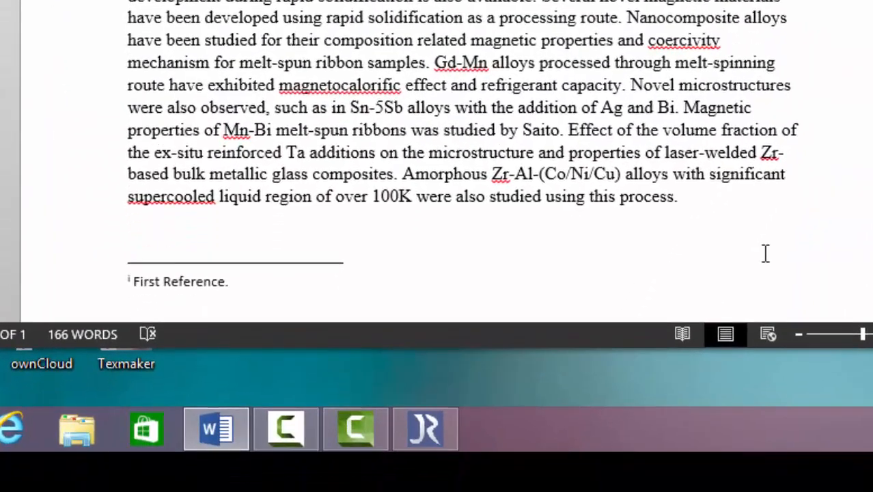
type("Katayama, K.; Amano, T. & Nakamura, K. STRUCTURAL FORMATION DURING MELT SPINNING PROCESS Kolloid-Zeitschrift and Zeitschrift Fur Polymere, 1968, 226, 125")
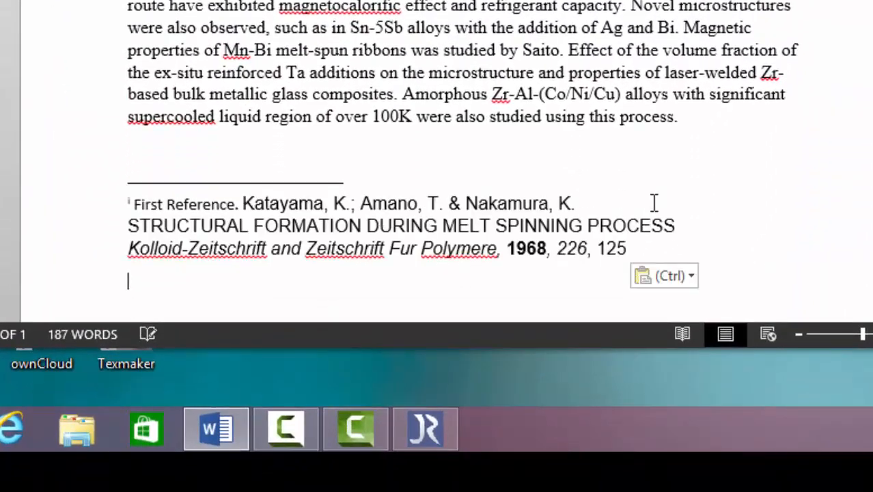
Join the pasted Katayama reference's lines into a single line separated by commas
left_click(654, 203)
type(",")
key("Delete")
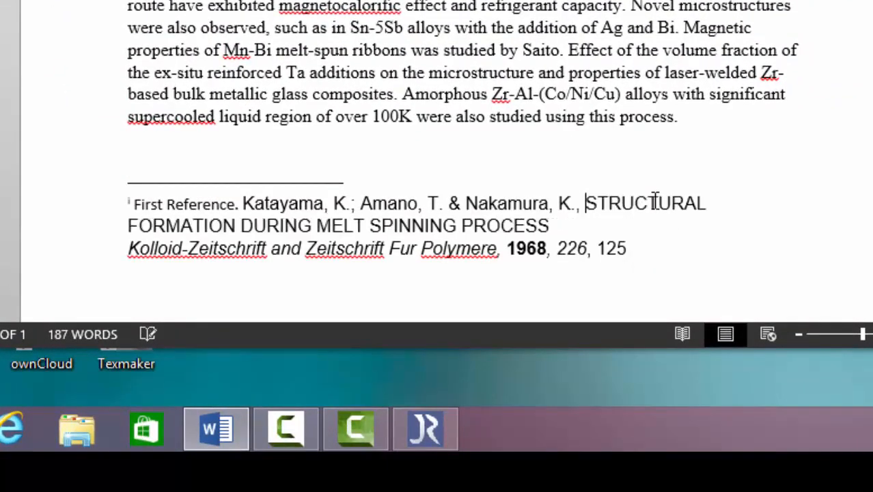
key("Delete")
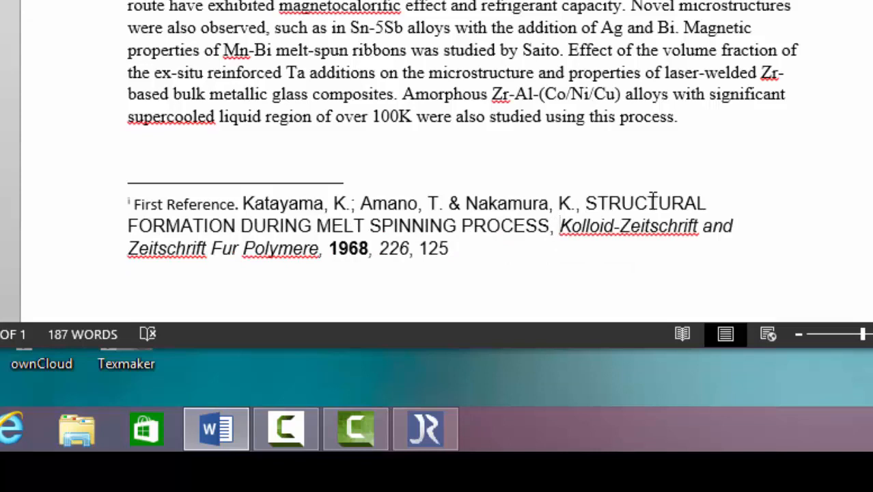
Delete the placeholder text "First Reference." in front of the Katayama reference
left_click(239, 202)
key("BackSpace")
key("BackSpace")
key("BackSpace")
key("BackSpace")
key("BackSpace")
key("BackSpace")
key("BackSpace")
key("BackSpace")
key("BackSpace")
key("BackSpace")
key("BackSpace")
key("BackSpace")
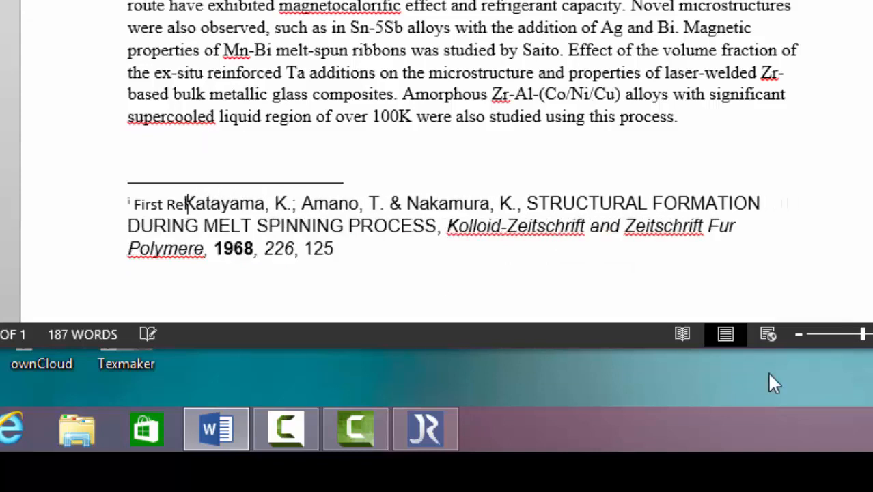
key("BackSpace")
key("BackSpace")
key("BackSpace")
key("BackSpace")
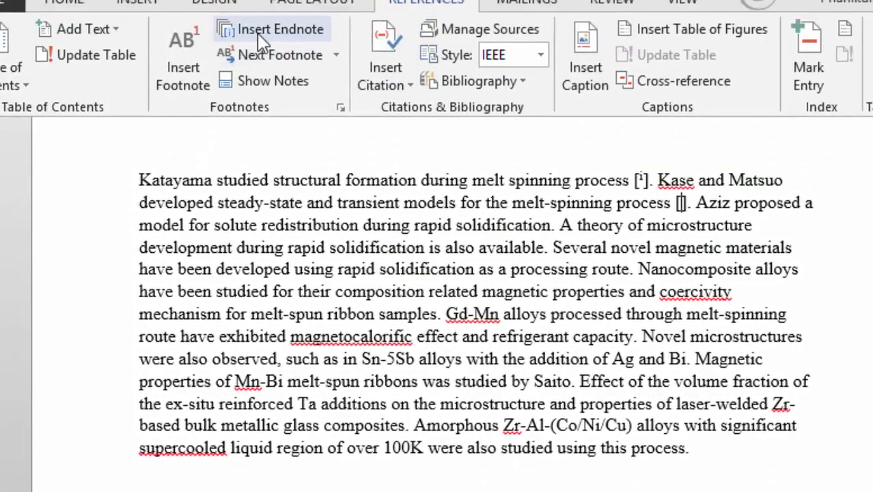
Insert a second endnote after "melt-spinning process" and paste the Kase and Matsuo 1965 reference from JabRef into it
left_click(259, 34)
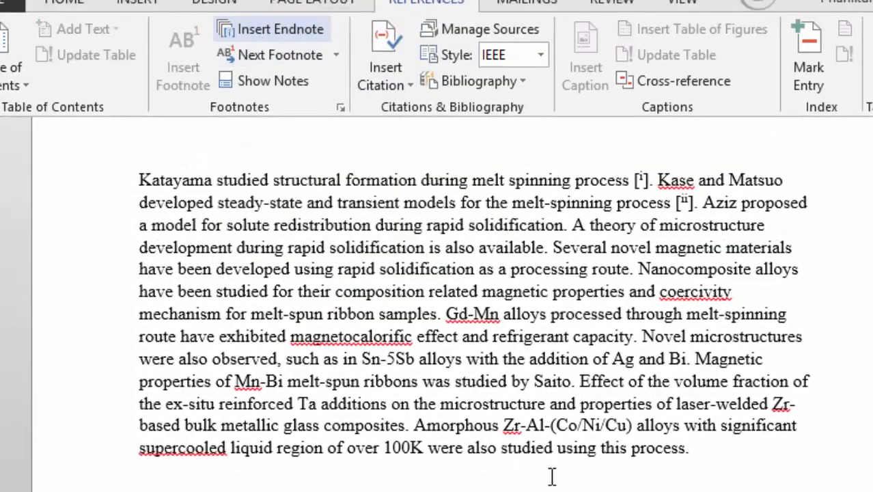
key("alt+Tab")
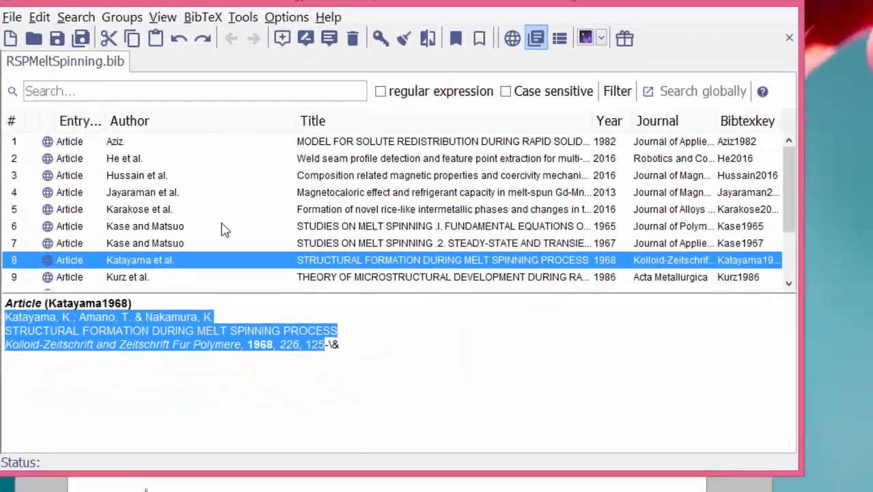
left_click(447, 228)
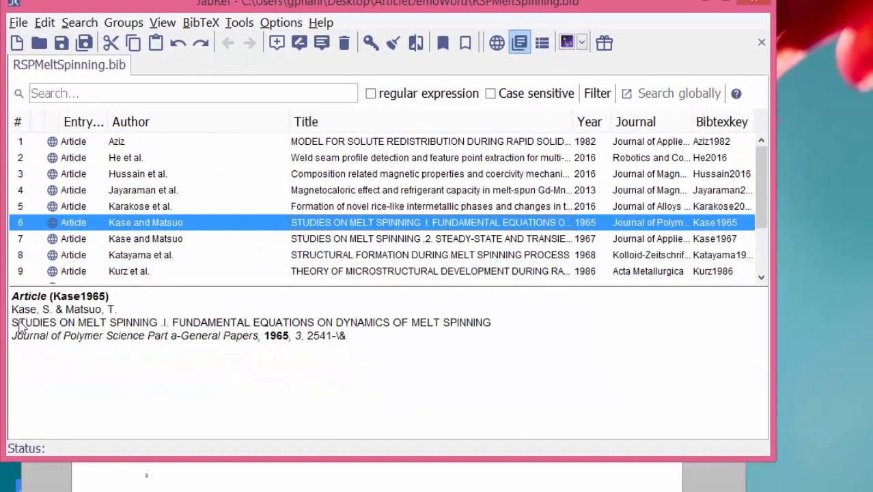
left_click_drag(11, 309, 330, 343)
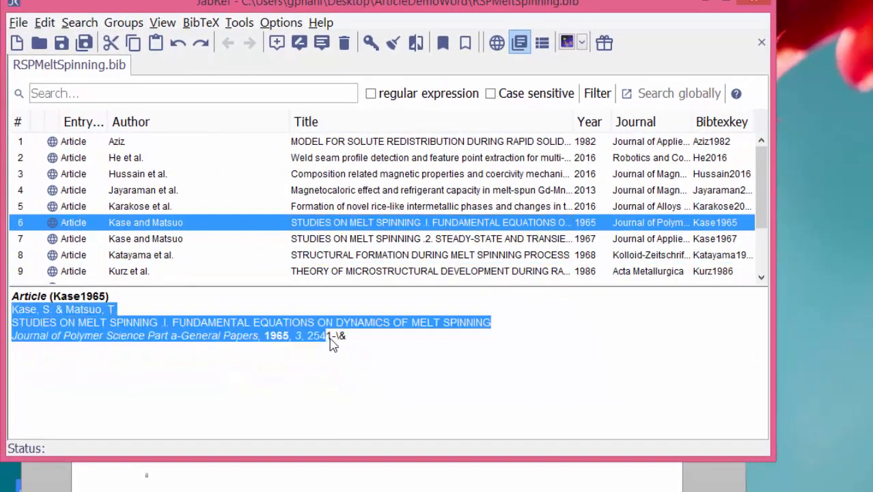
key("alt+Tab")
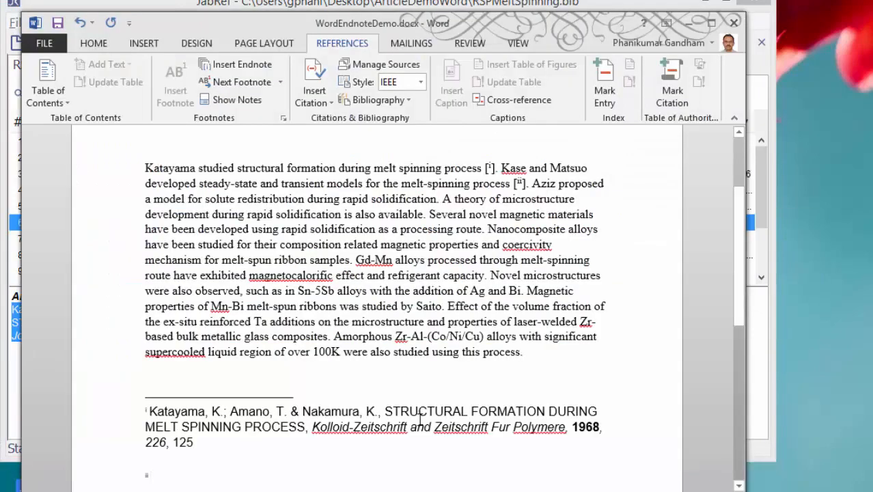
scroll(420, 418, "down", 2)
scroll(420, 418, "up", 2)
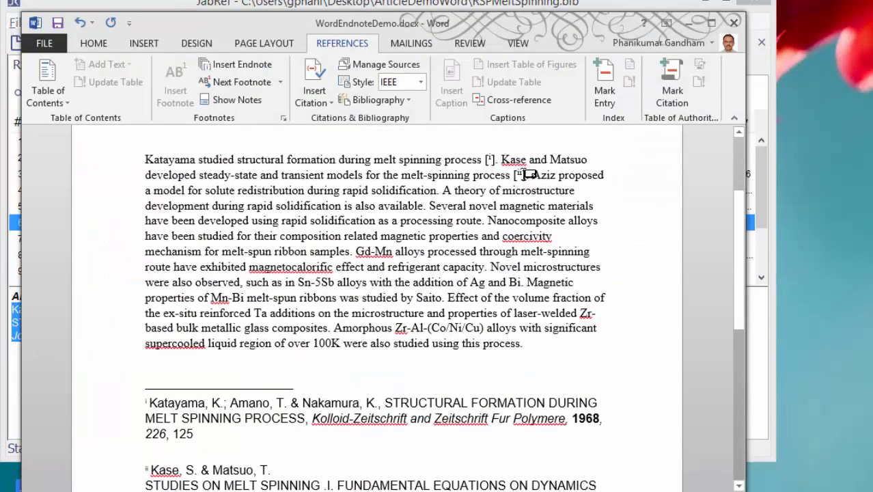
Add a comma and a third endnote in the same brackets, pasting the Kase and Matsuo 1967 reference into it
left_click(523, 174)
type(",")
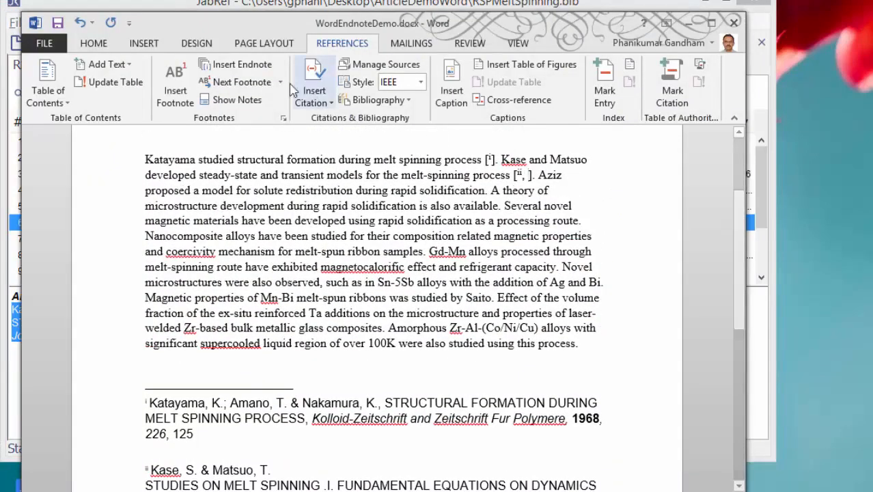
left_click(239, 65)
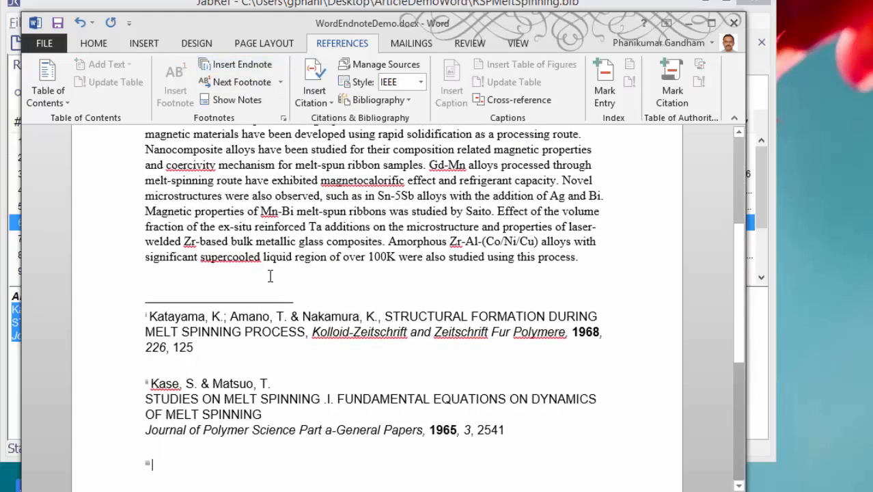
key("alt+Tab")
left_click(321, 241)
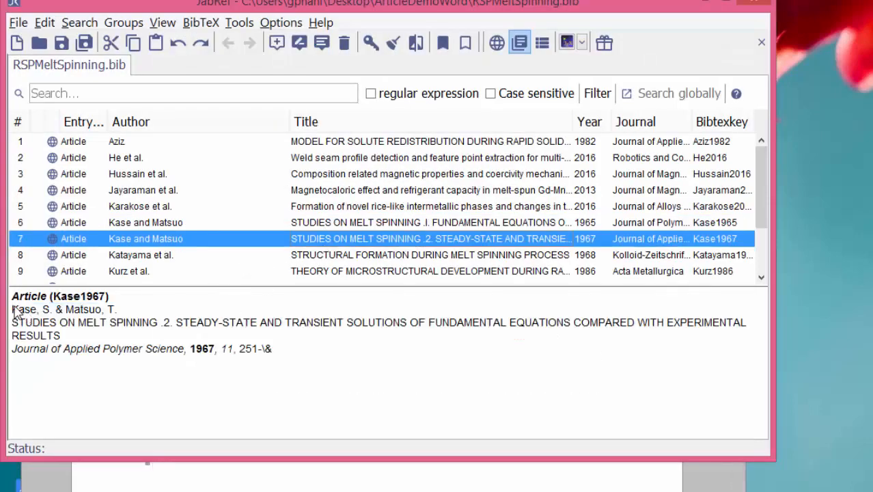
key("alt+Tab")
Insert a fourth endnote after "rapid solidification" and paste the Aziz 1982 reference from JabRef into it
left_click(239, 64)
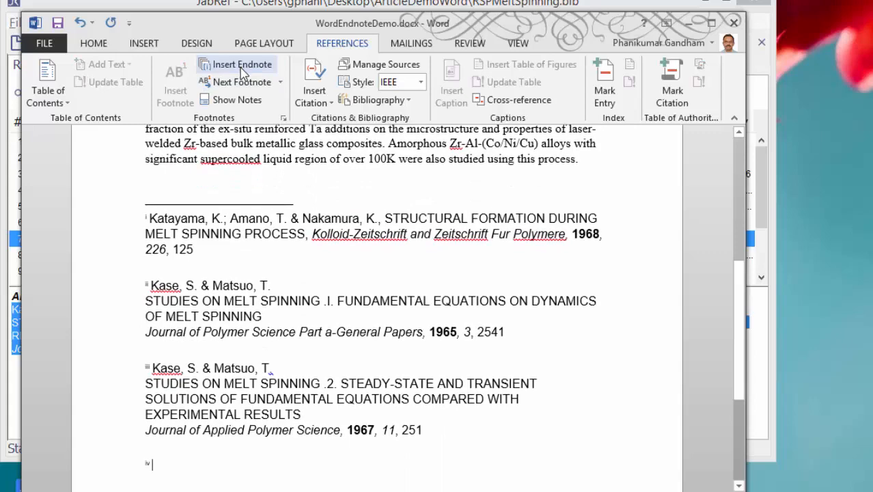
key("alt+Tab")
left_click(434, 143)
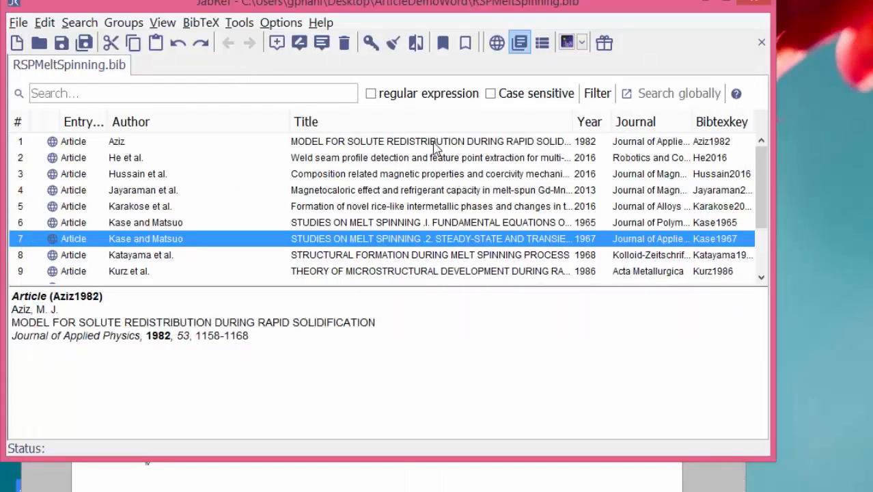
left_click_drag(14, 308, 252, 344)
key("ctrl+c")
key("alt+Tab")
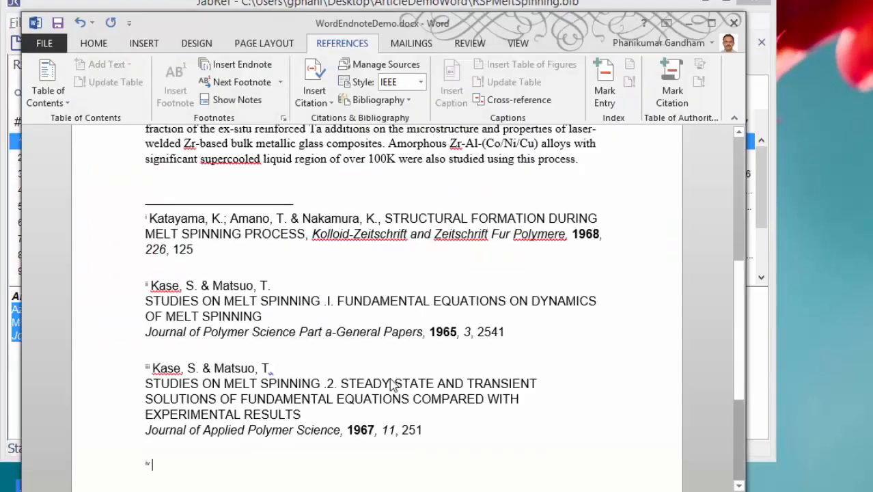
key("ctrl+v")
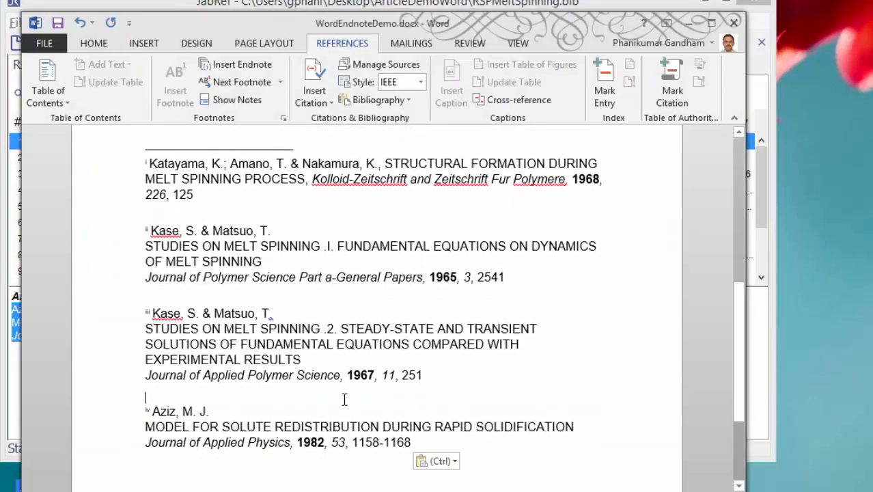
Join the Aziz reference's lines into a single line separated by commas
type(",")
key("Delete")
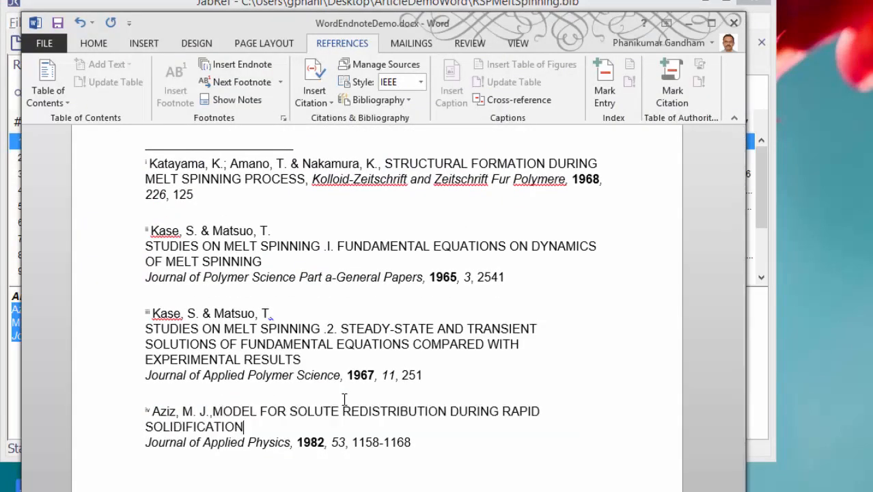
key("Delete")
Join the lines of the Kase and Matsuo 1967 reference into a single line separated by commas
left_click(344, 399)
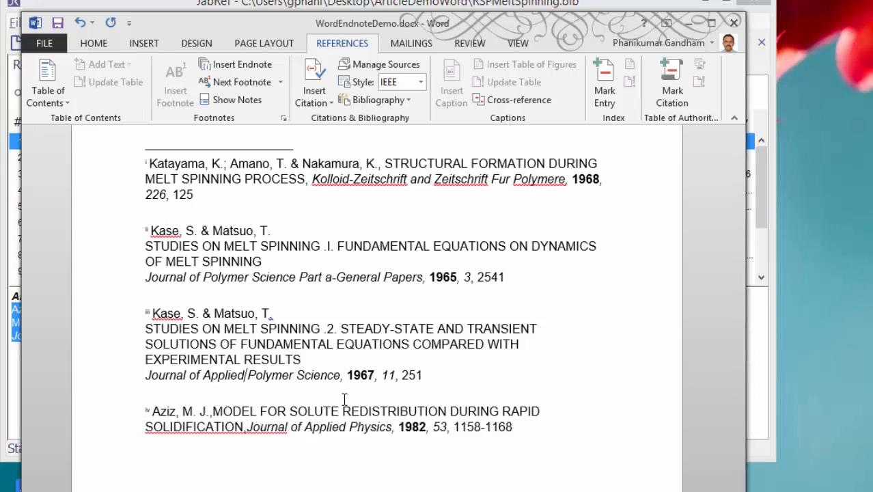
key("Up")
key("Up")
key("Delete")
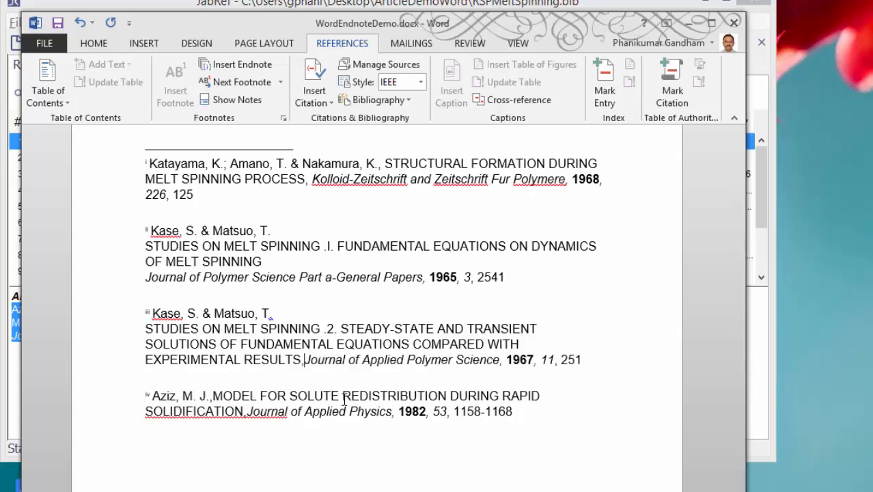
key("Up")
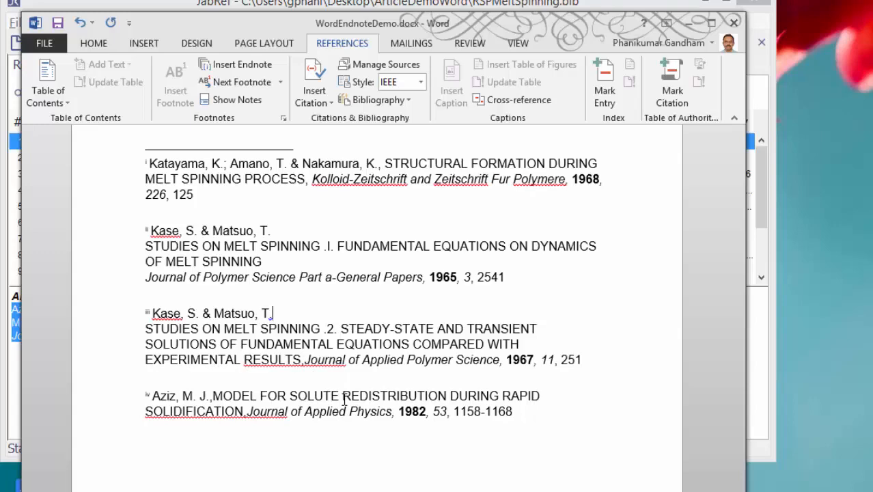
key("Delete")
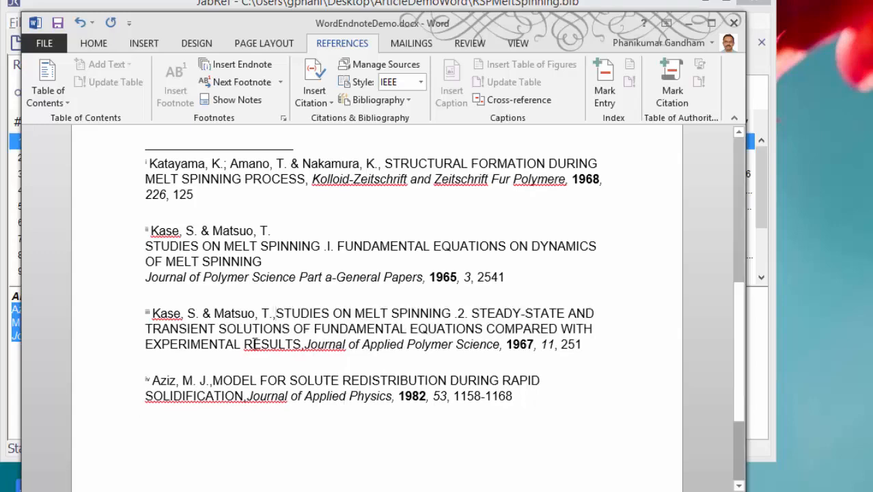
Open the Style Inspector from the Styles pane and move it over the endnotes
scroll(253, 344, "up", 6)
scroll(276, 350, "up", 3)
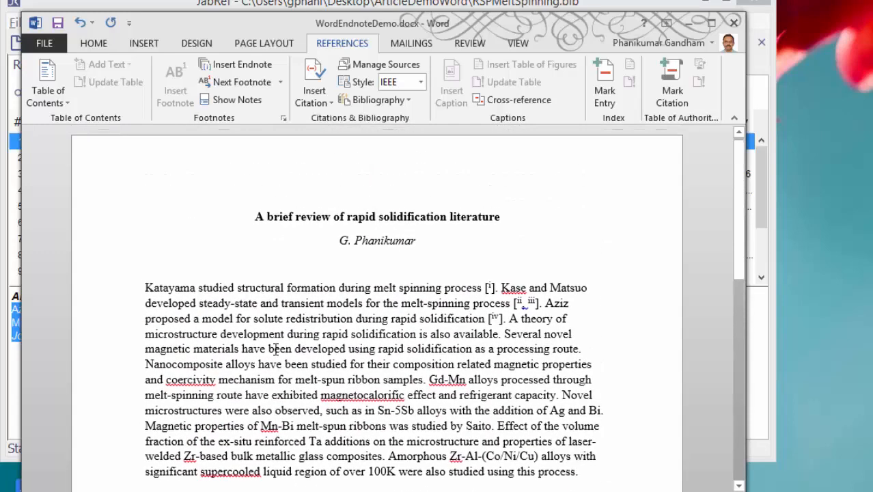
scroll(416, 327, "down", 5)
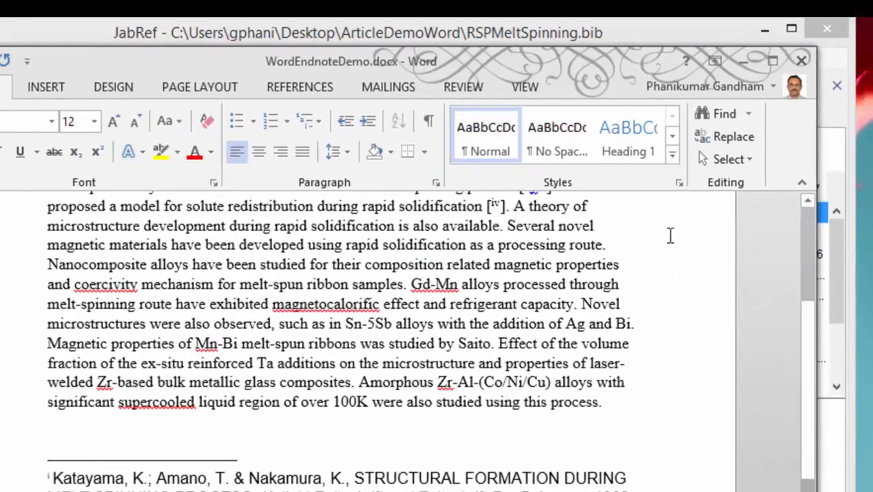
left_click(679, 183)
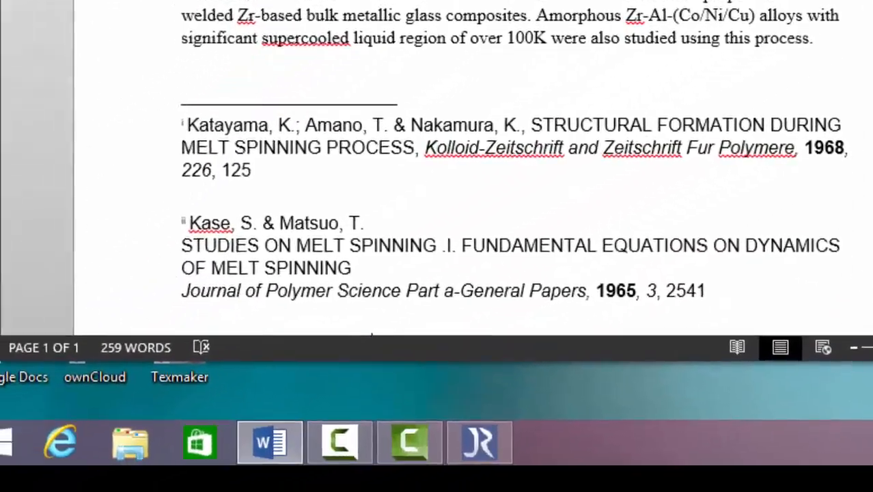
left_click(610, 420)
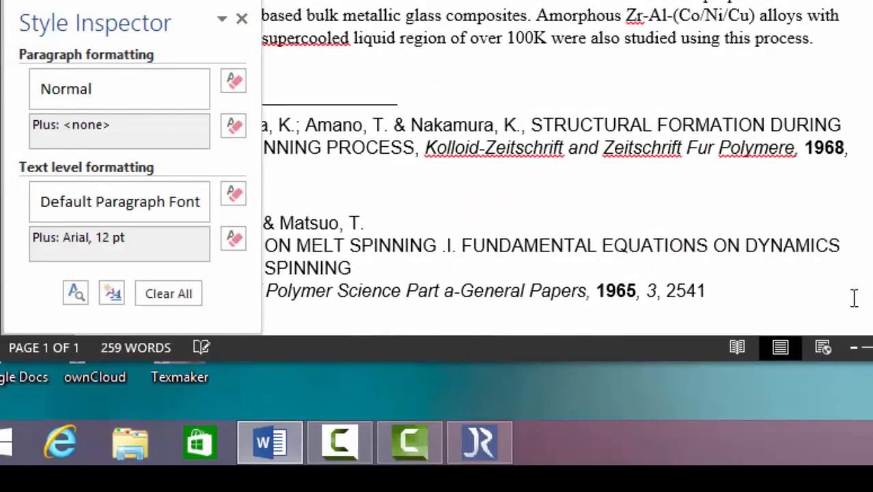
left_click_drag(170, 17, 514, 2)
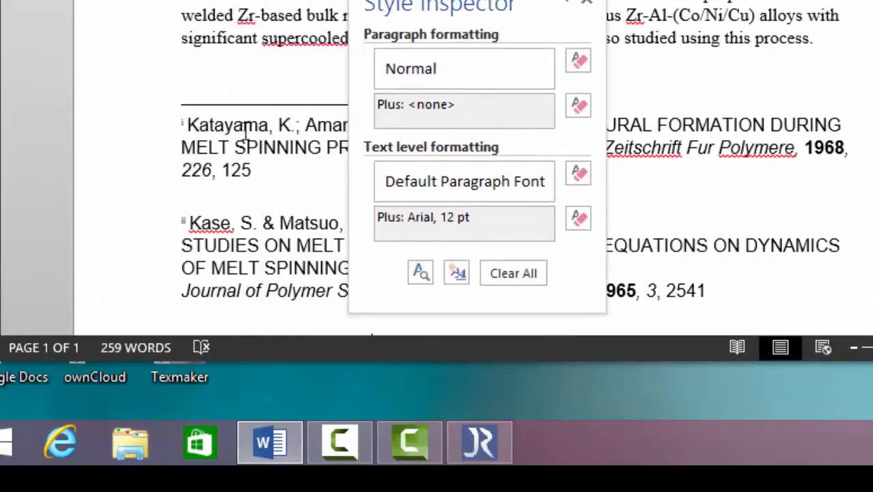
Modify the Endnote Reference style so endnote numbers are no longer superscript, then close the Style Inspector and Styles pane
left_click(181, 128)
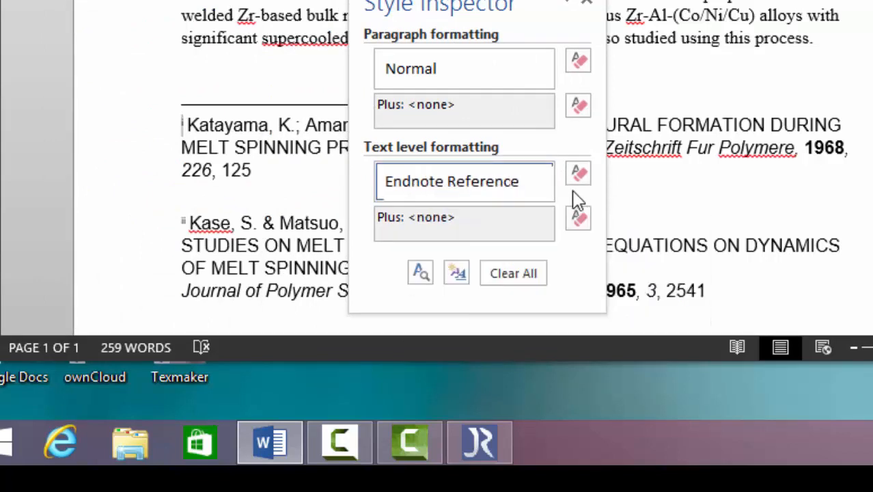
left_click(547, 186)
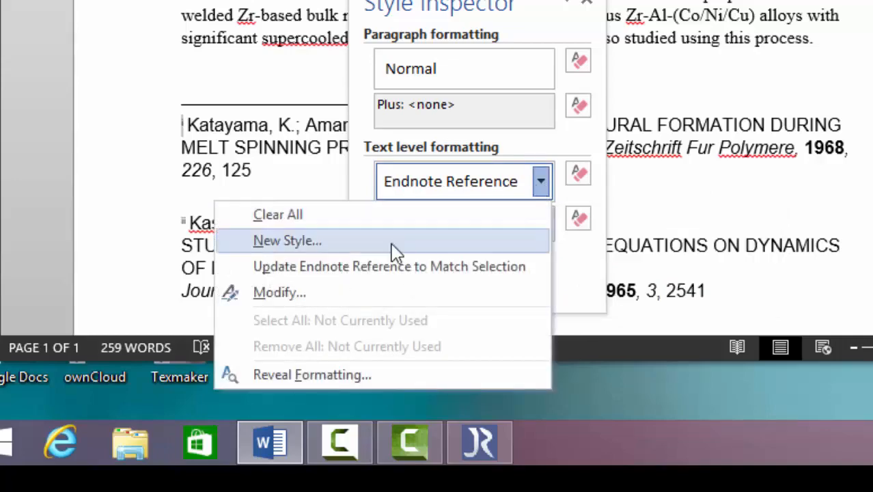
left_click(319, 303)
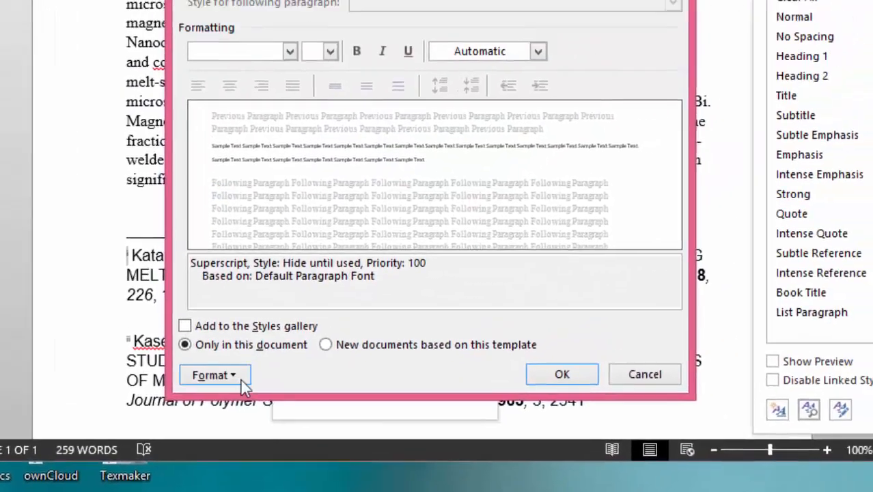
left_click(286, 252)
left_click(191, 281)
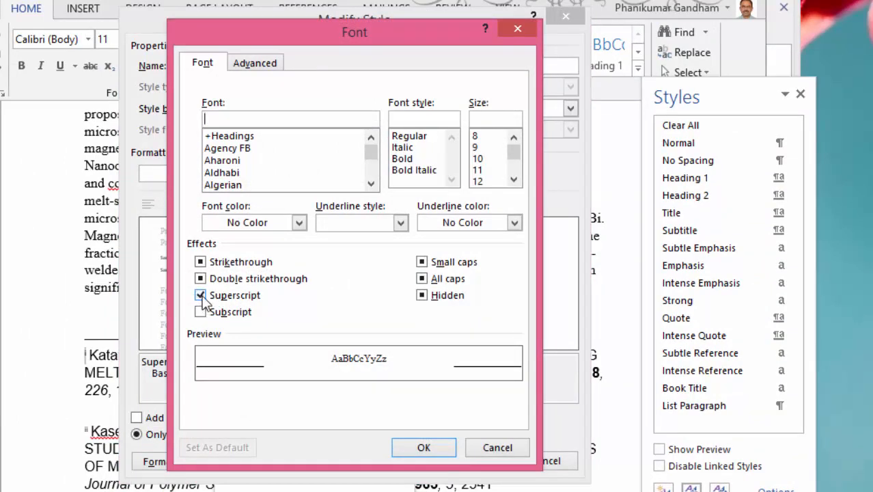
left_click(200, 295)
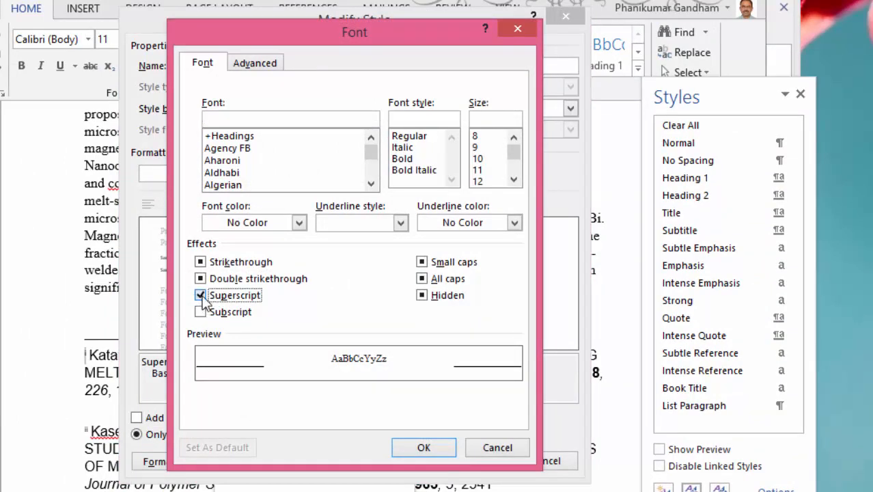
left_click(423, 447)
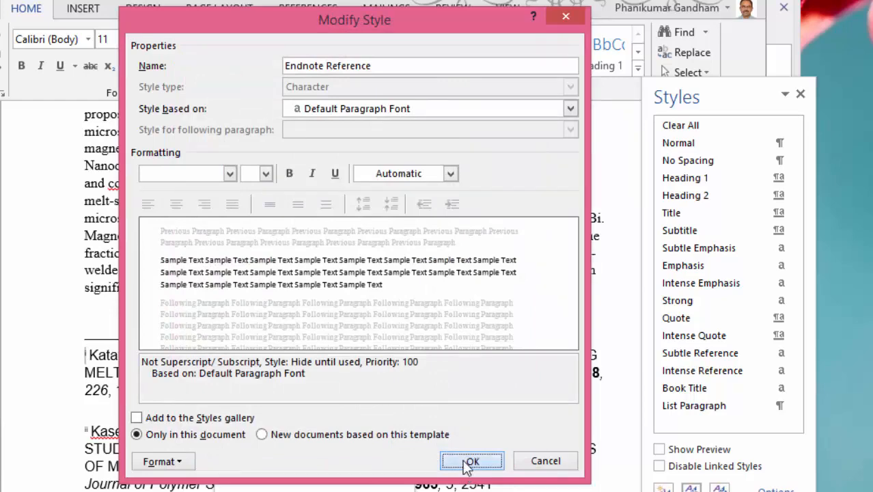
left_click(469, 462)
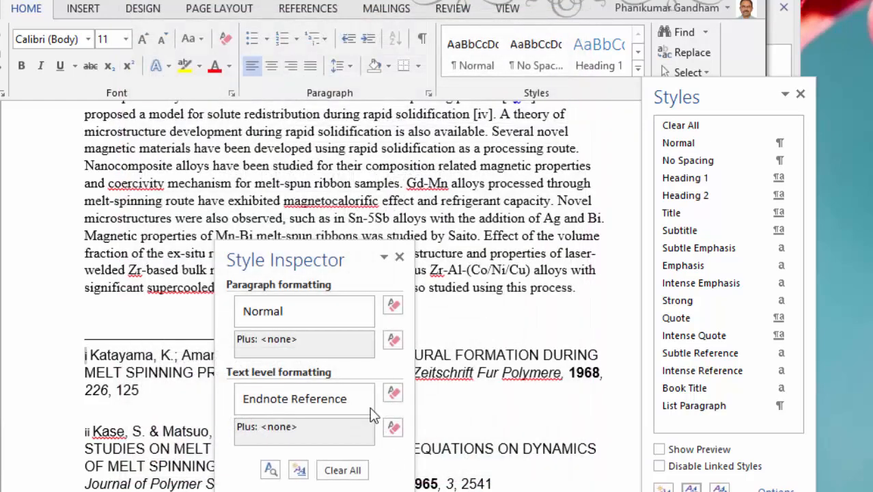
left_click(400, 257)
left_click(803, 93)
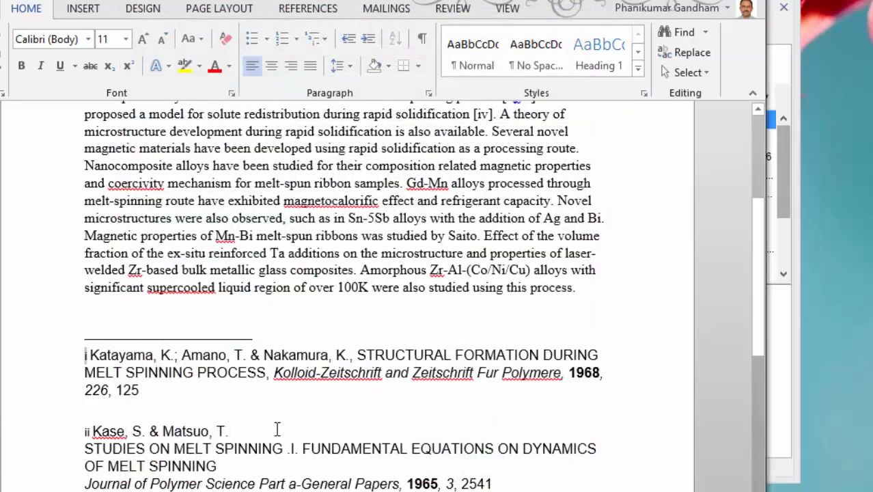
Change the endnote number format to 1, 2, 3 and apply it
left_click(307, 8)
left_click(241, 93)
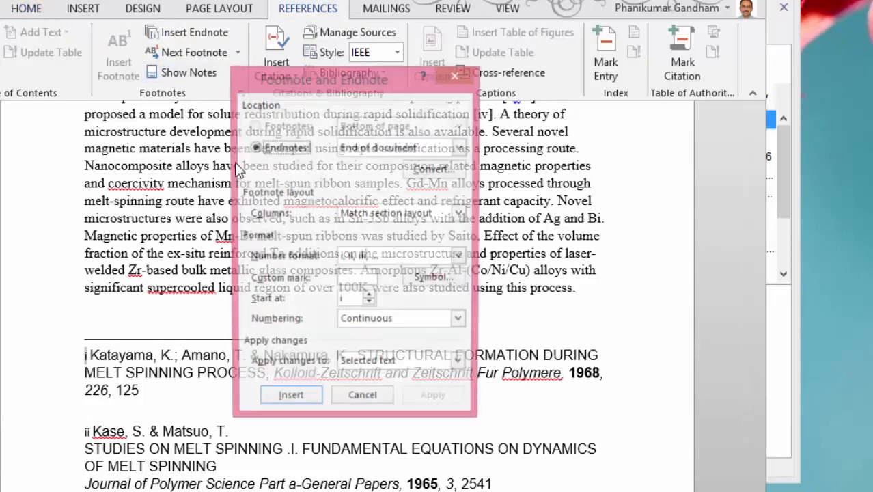
left_click(461, 258)
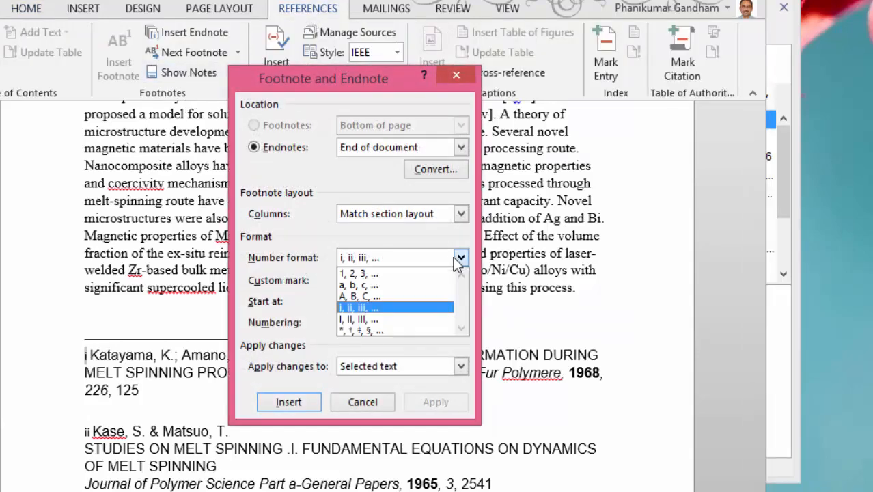
left_click(399, 271)
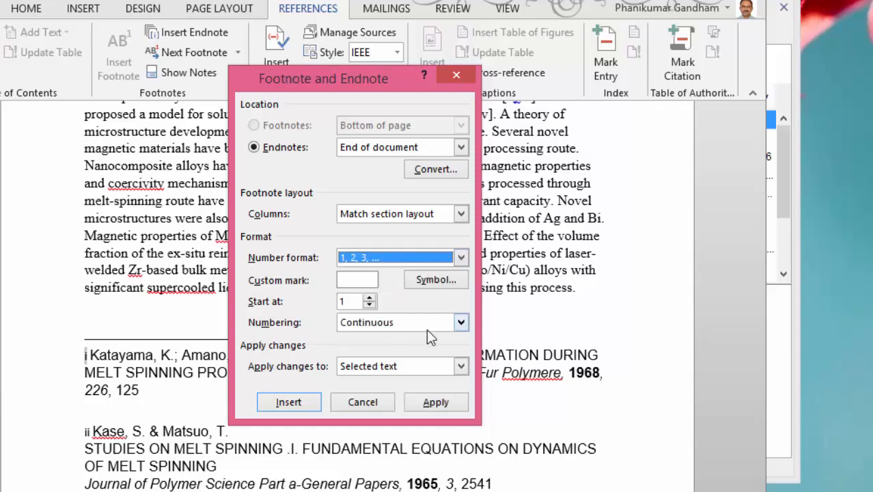
left_click(435, 403)
Join the lines of the Kase and Matsuo 1965 reference into a single line separated by commas
left_click(183, 417)
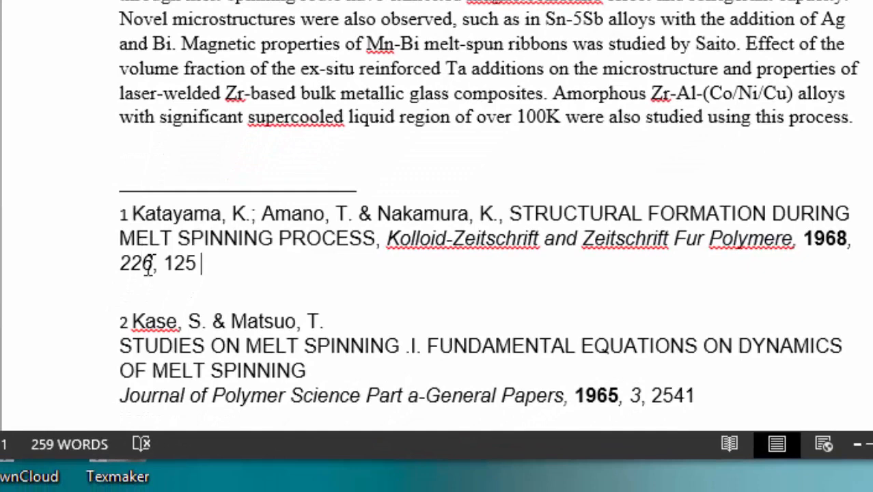
scroll(397, 284, "down", 3)
left_click(402, 201)
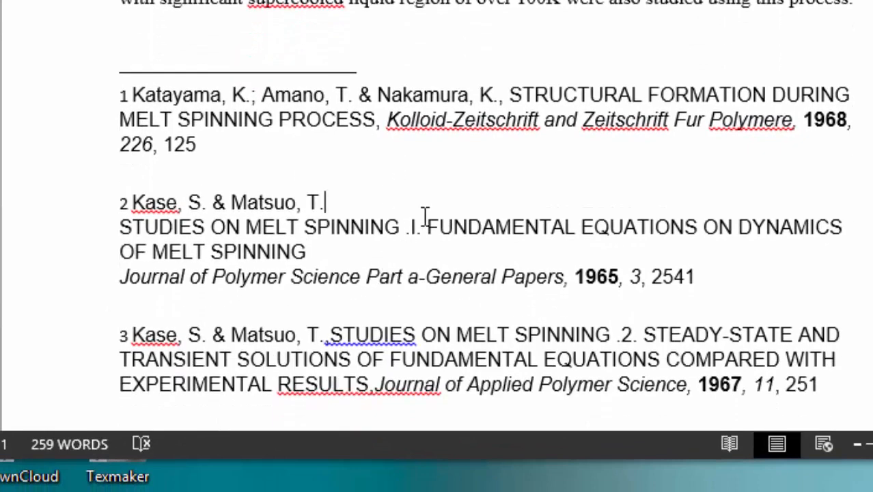
type(",")
key("Delete")
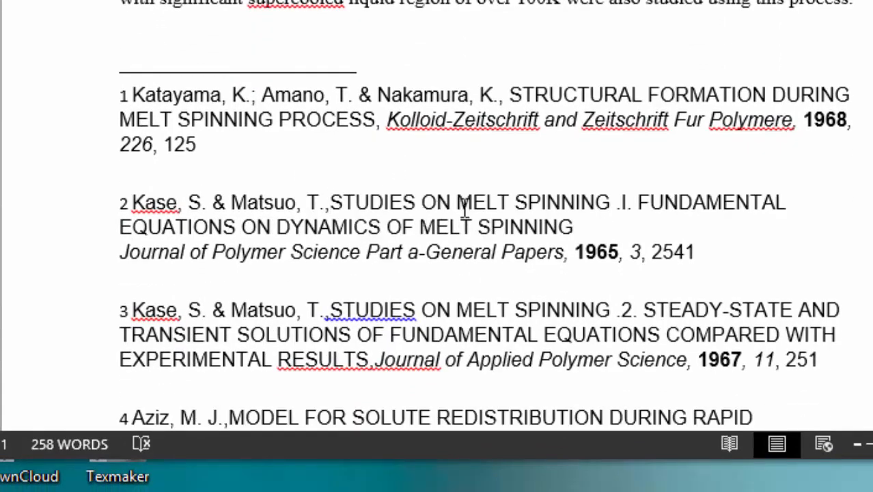
left_click(639, 227)
key("Delete")
Add a bold "References" heading above the endnotes
scroll(683, 231, "up", 5)
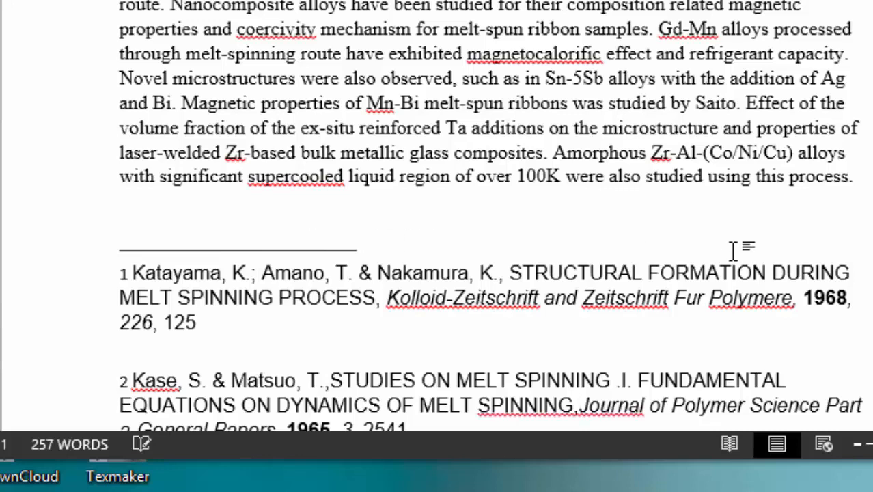
key("Return")
type("Refer")
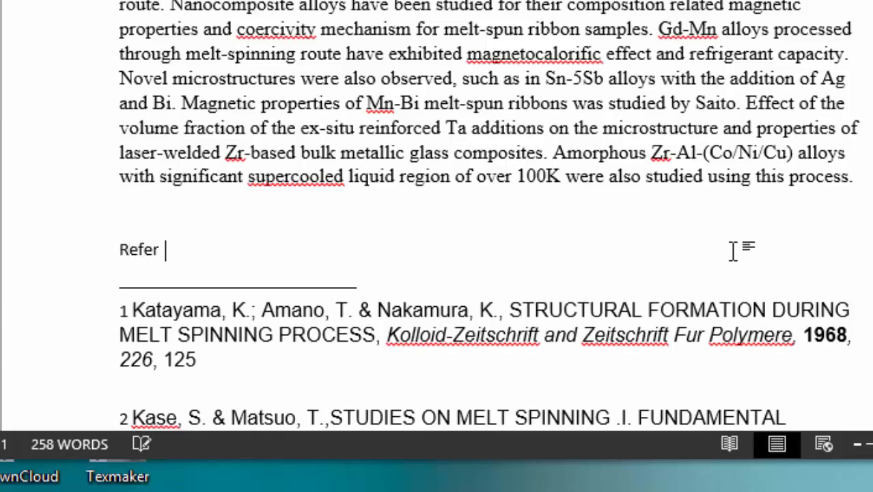
type("ences")
key("shift+Home")
key("ctrl+b")
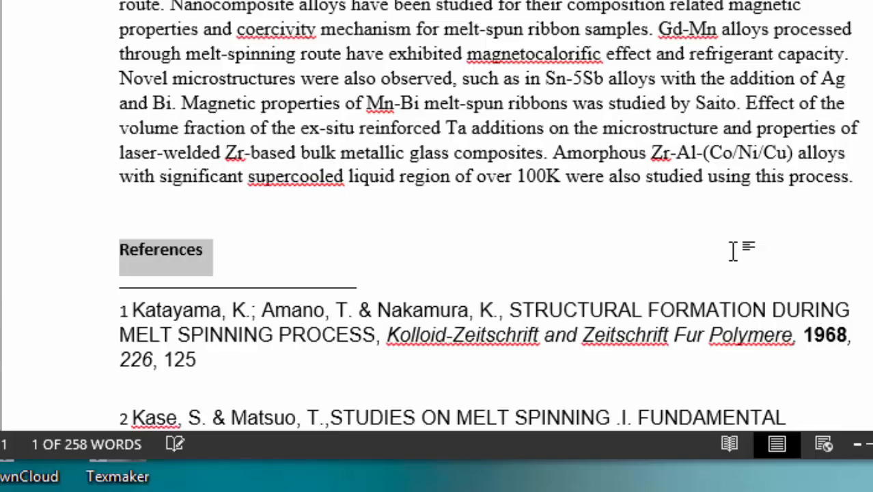
In Draft view, open the endnote separator in the notes pane and delete the separator line
left_click(348, 183)
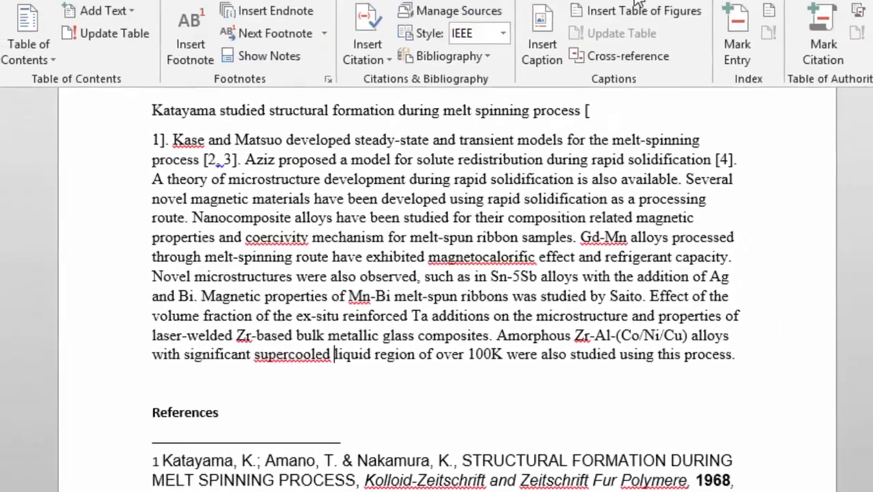
left_click(604, 52)
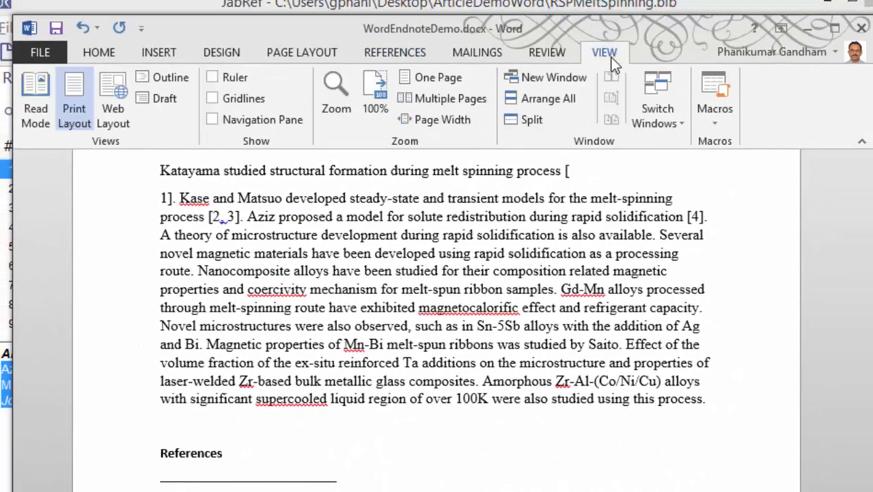
left_click(164, 99)
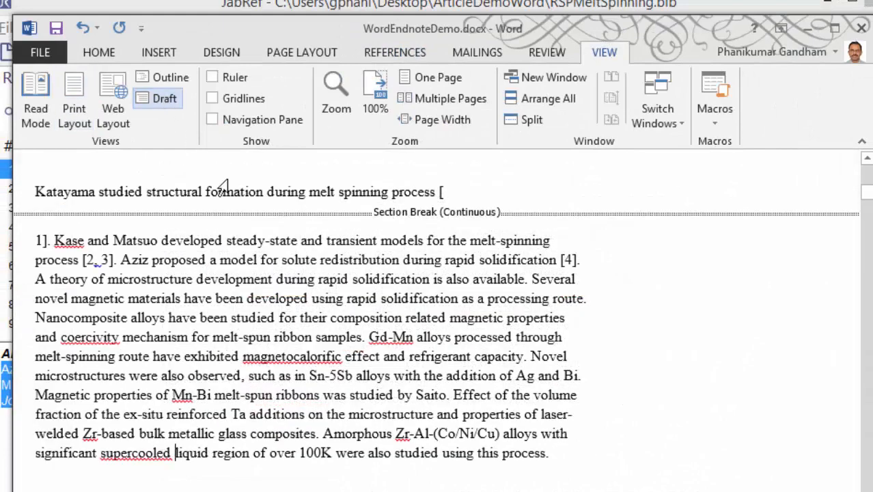
left_click(396, 53)
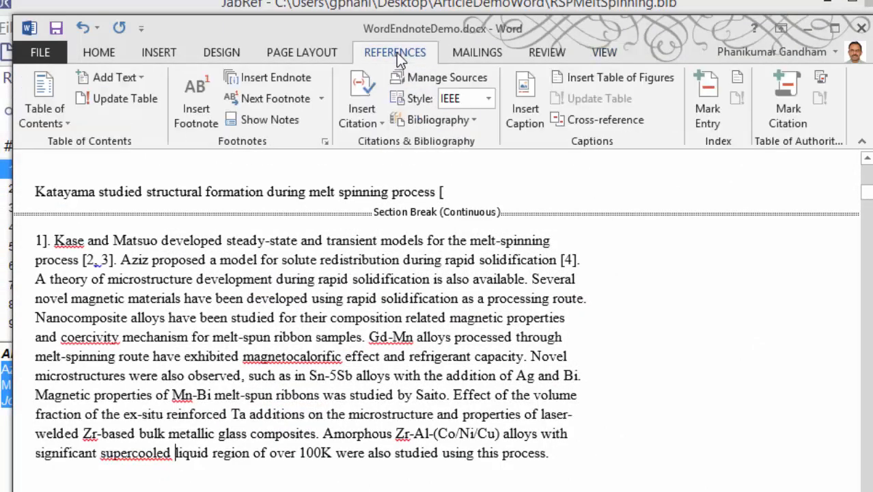
left_click(284, 125)
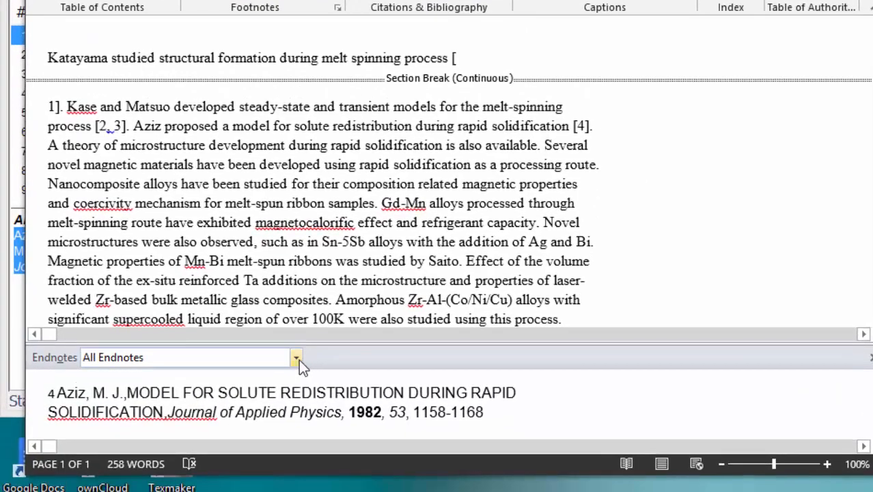
left_click(299, 359)
left_click(195, 389)
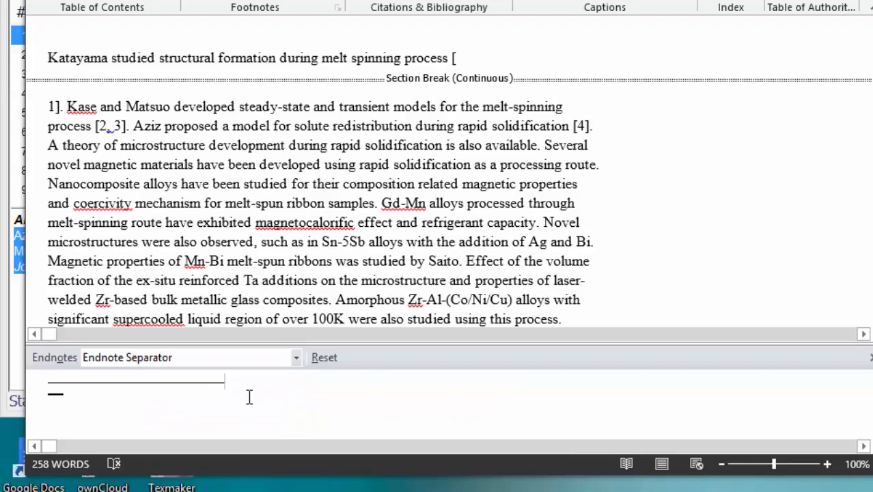
key("BackSpace")
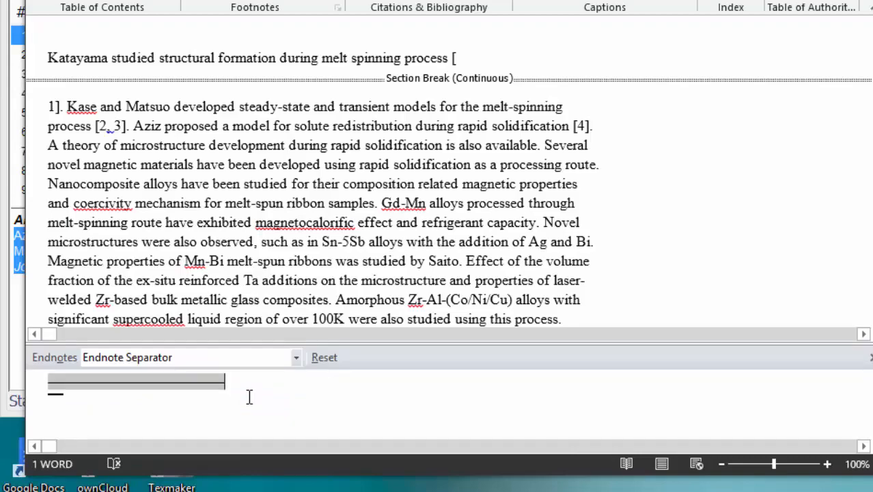
key("BackSpace")
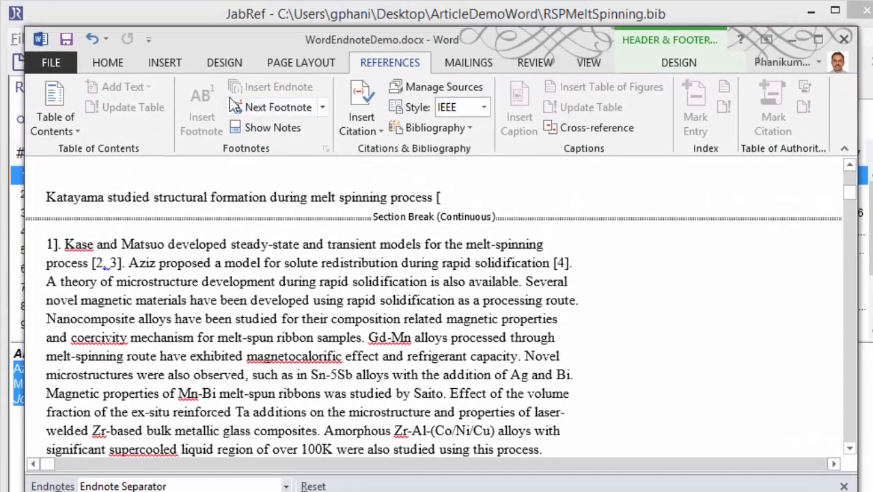
Back in Print Layout, remove the break inside the first citation so it reads [1] on one line
left_click(591, 63)
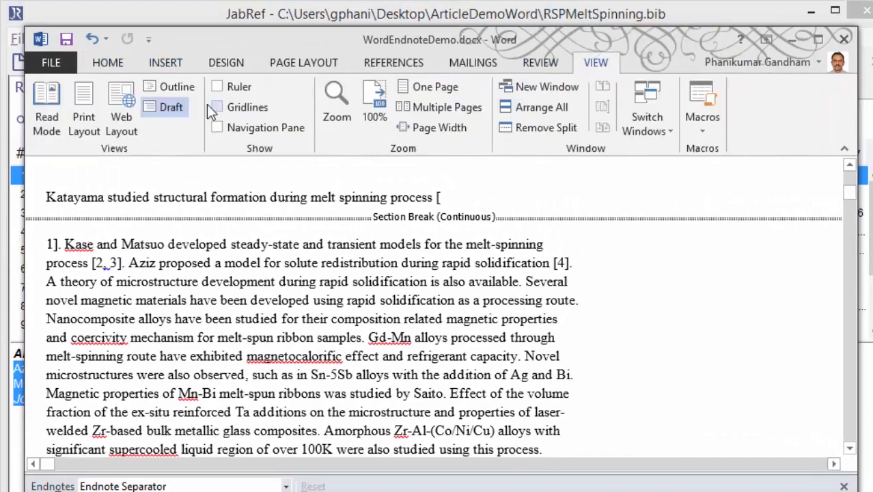
left_click(88, 108)
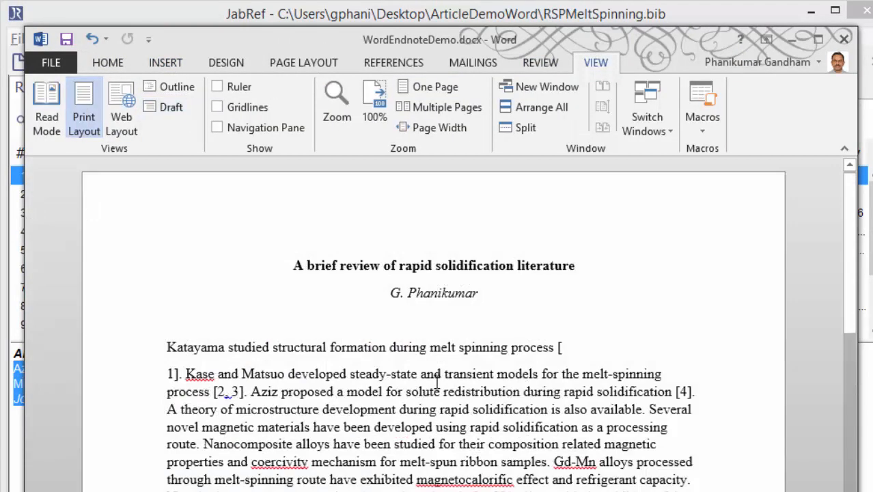
left_click(571, 347)
key("Delete")
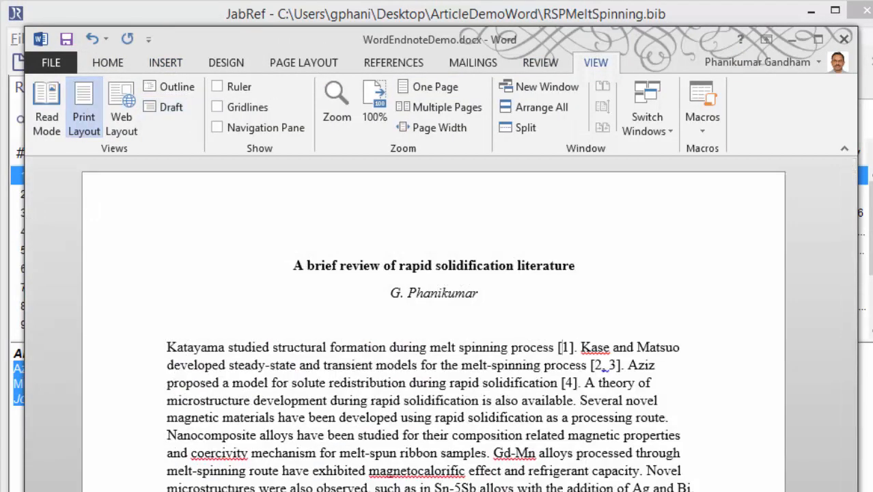
Move the sentence "Katayama studied structural formation during melt spinning process [1]." from the paragraph's start to its end
scroll(433, 321, "down", 10)
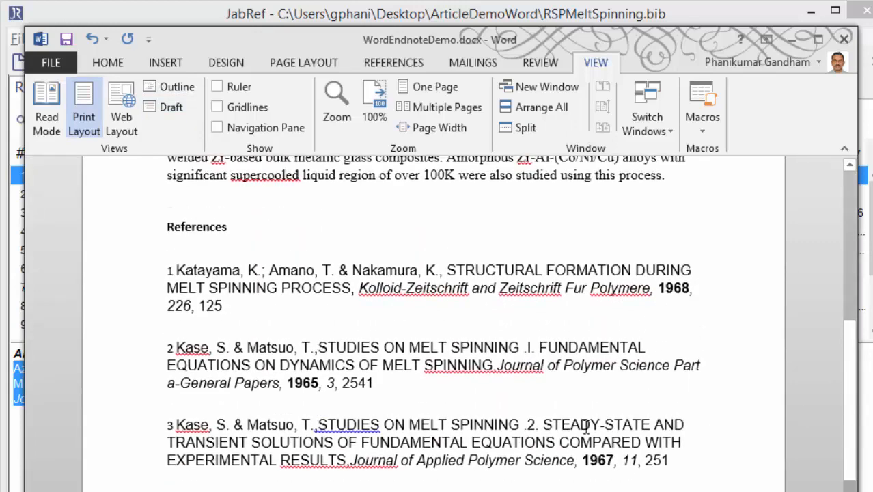
scroll(584, 426, "up", 3)
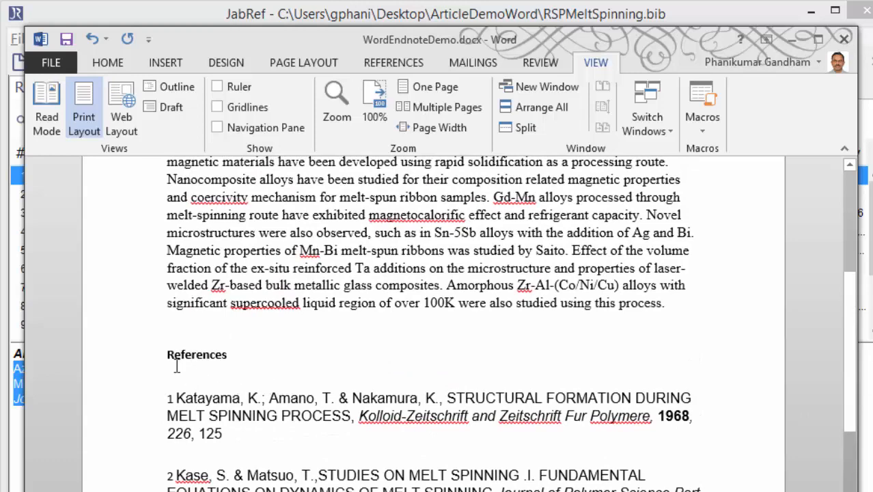
scroll(338, 445, "up", 5)
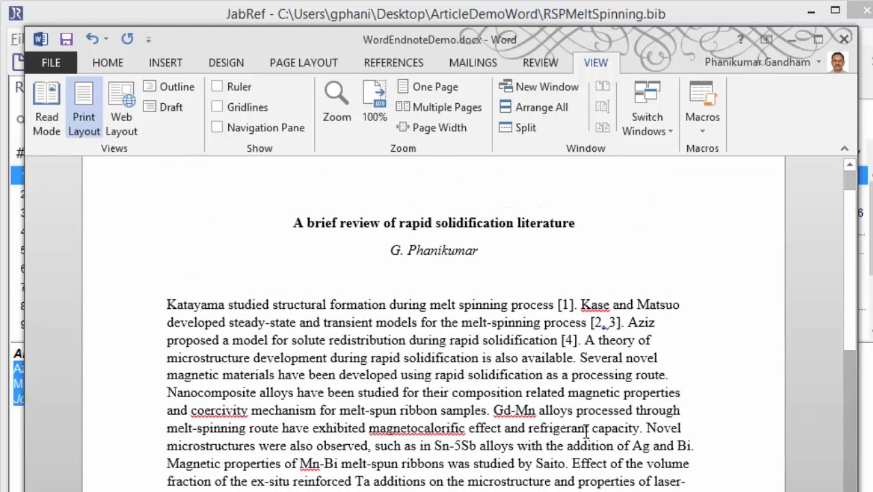
left_click(564, 305)
mouse_move(607, 323)
left_click(579, 305)
key("shift+Home")
key("Delete")
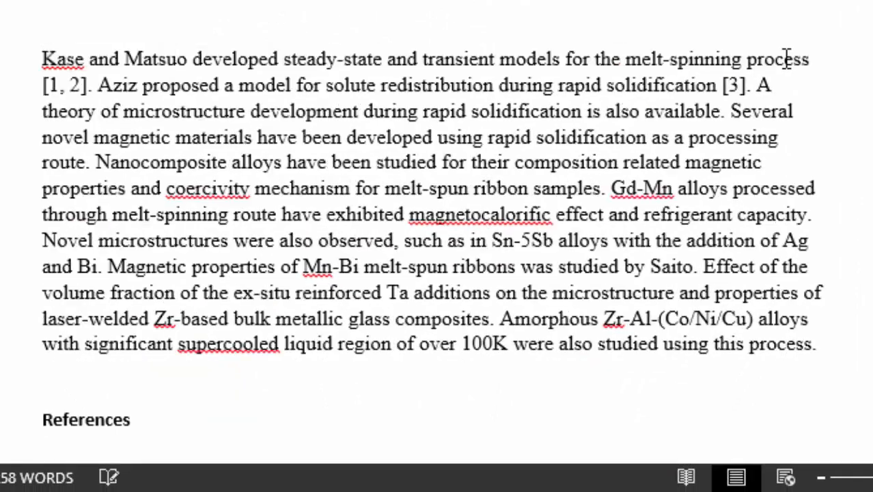
left_click(848, 345)
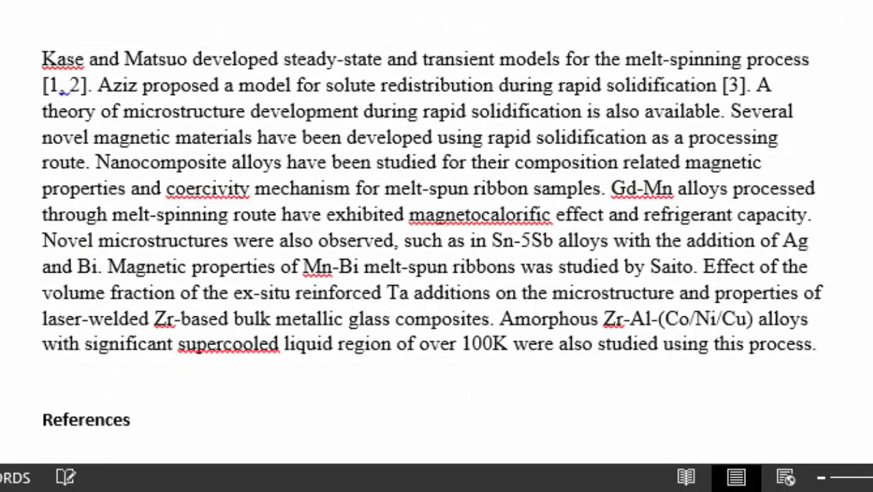
type("Katayama studied structural formation during melt spinning process [4].")
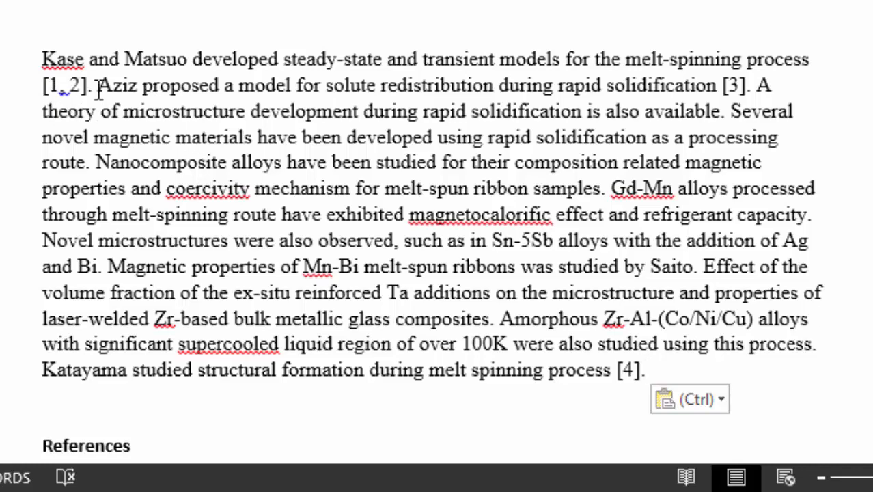
Review the reference list and the paragraph's citation numbers
scroll(517, 172, "down", 3)
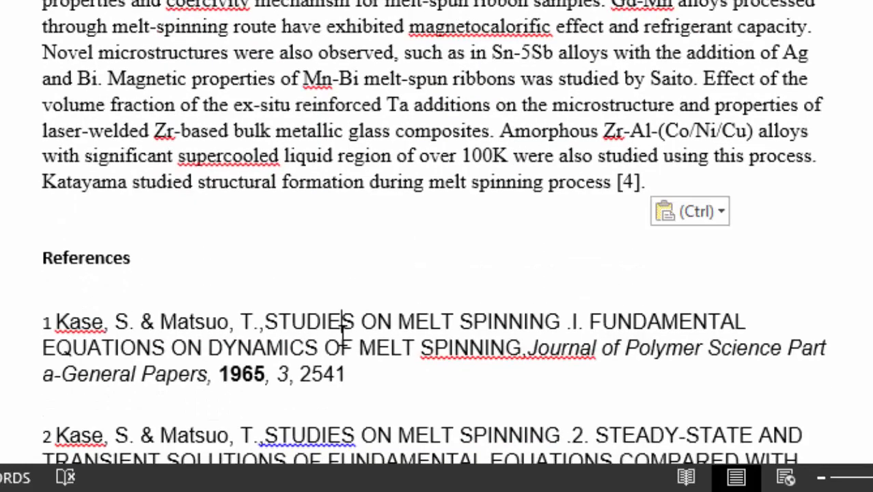
left_click(277, 219)
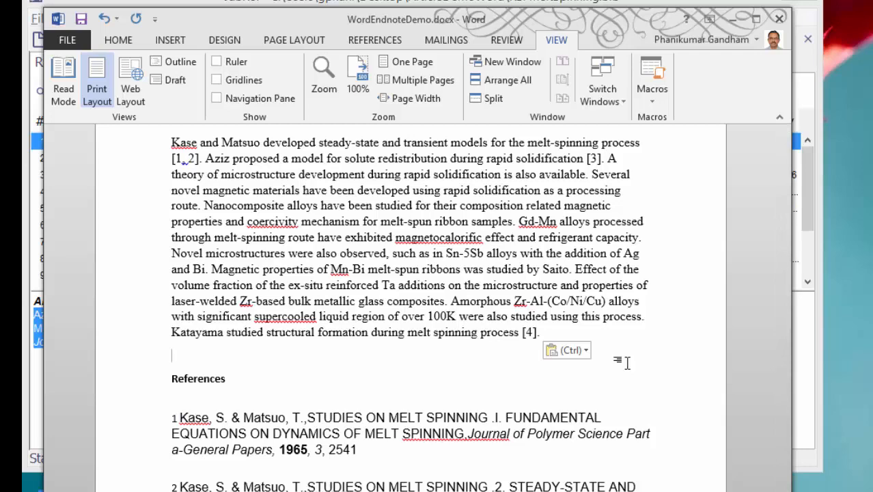
scroll(623, 364, "up", 3)
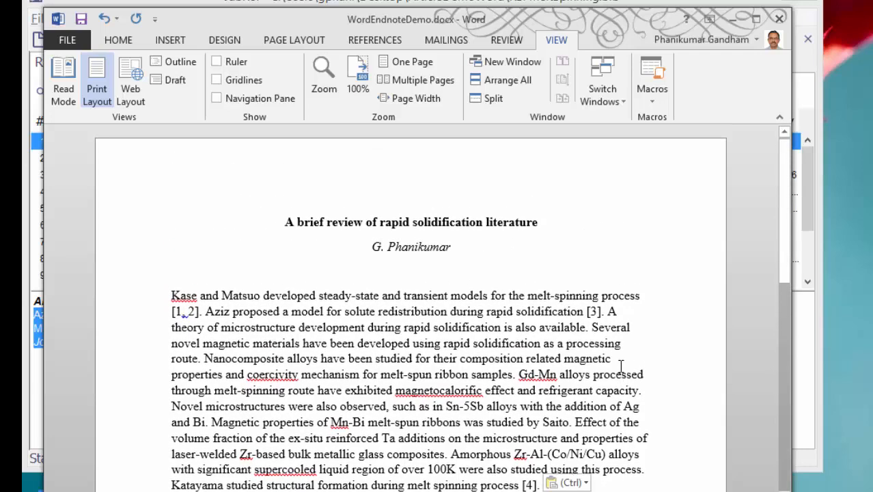